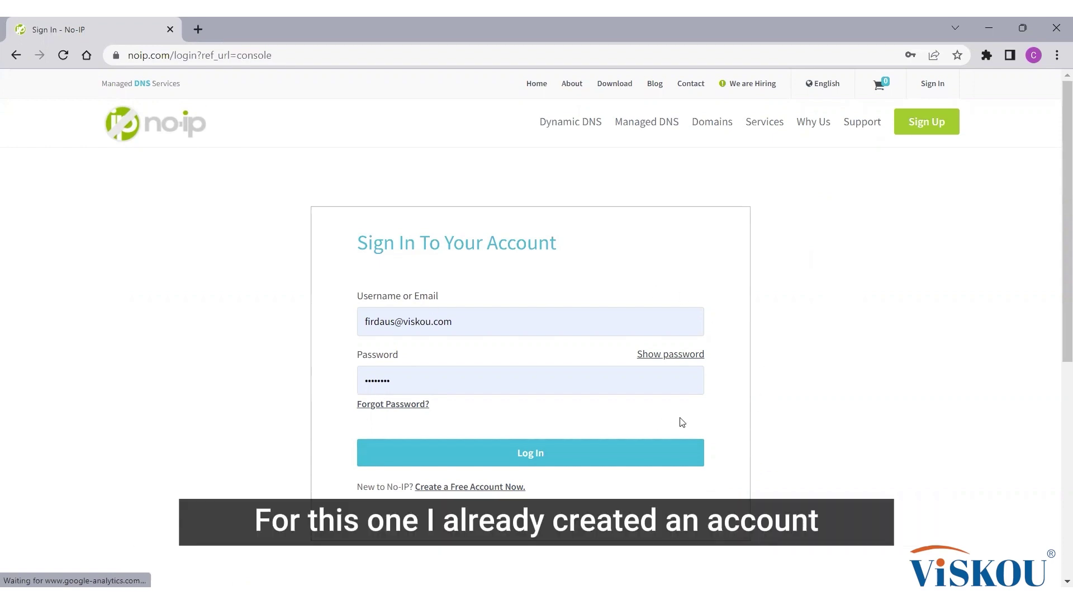
Step: Log in to the No-IP account with the pre-filled username and password
left_click(565, 460)
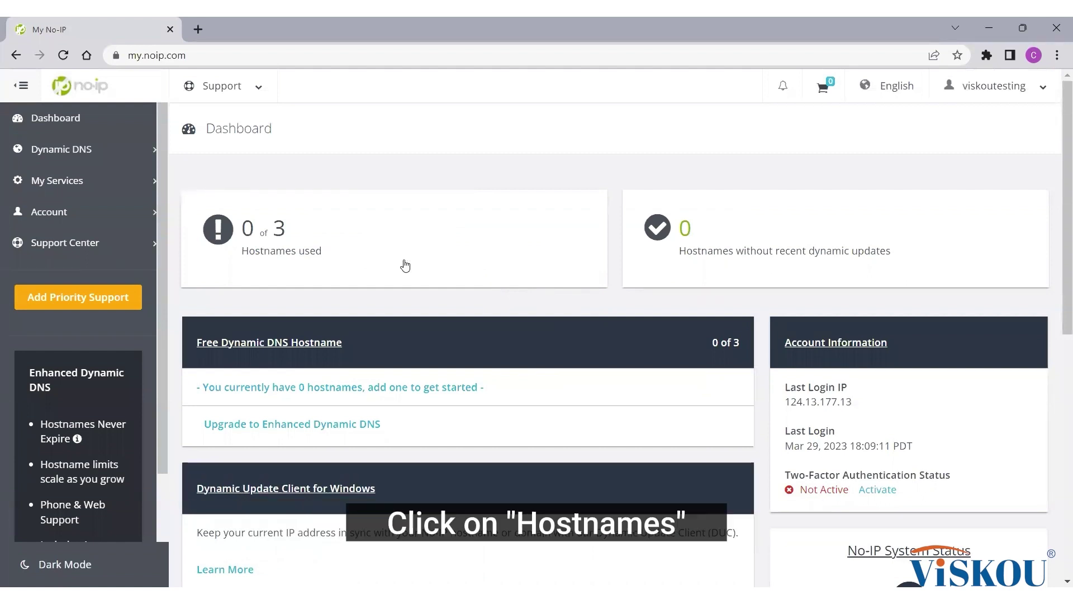
Step: Create the No-IP hostname viskoutechnology on the ddns.net domain
left_click(434, 251)
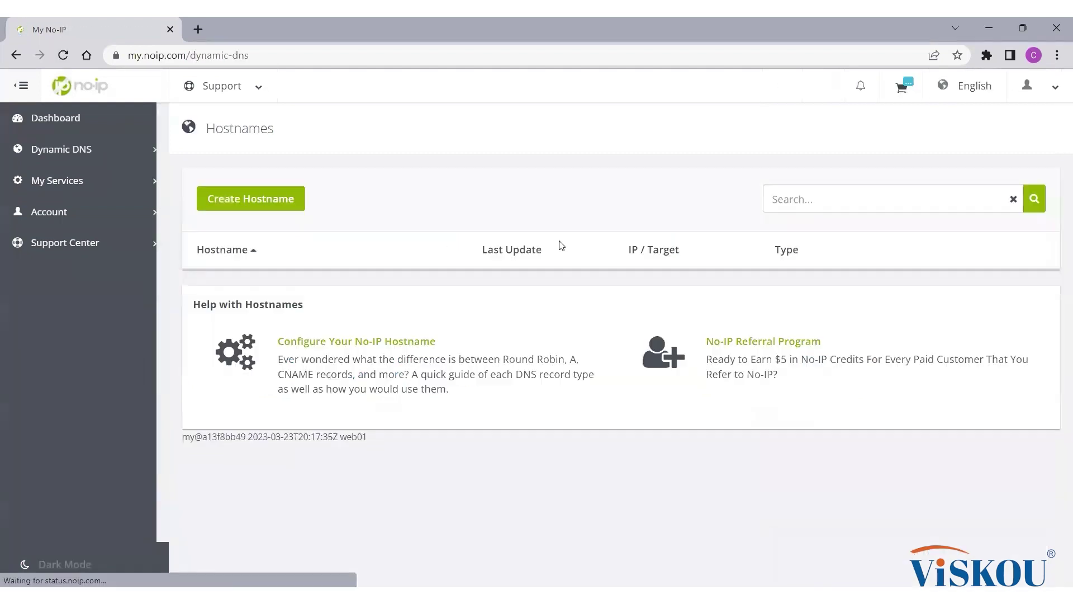
left_click(251, 199)
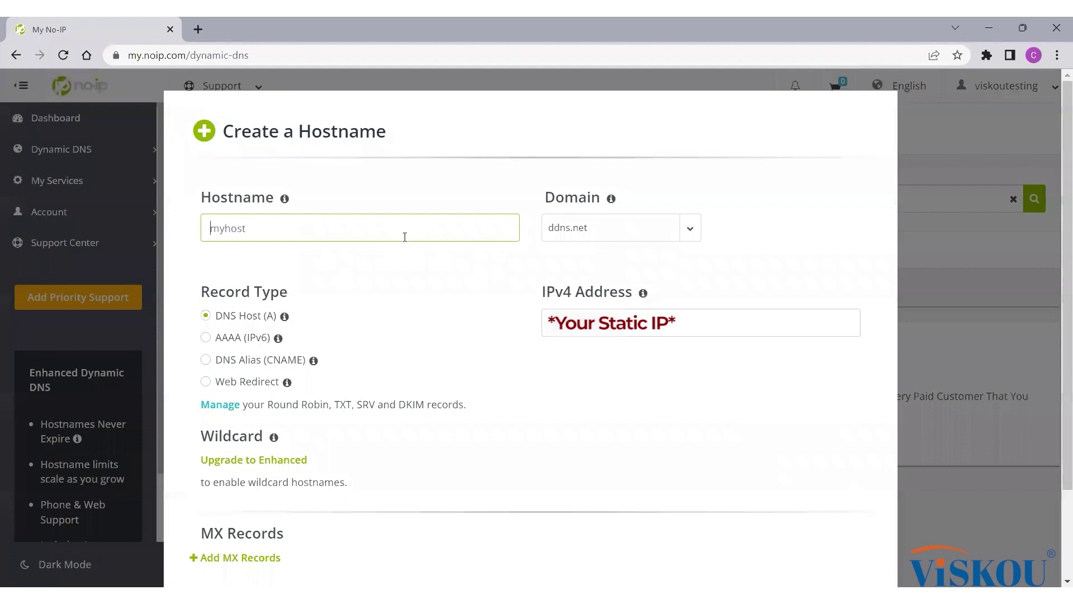
type("viskoutechnology")
left_click(689, 233)
scroll(627, 380, "down", 10)
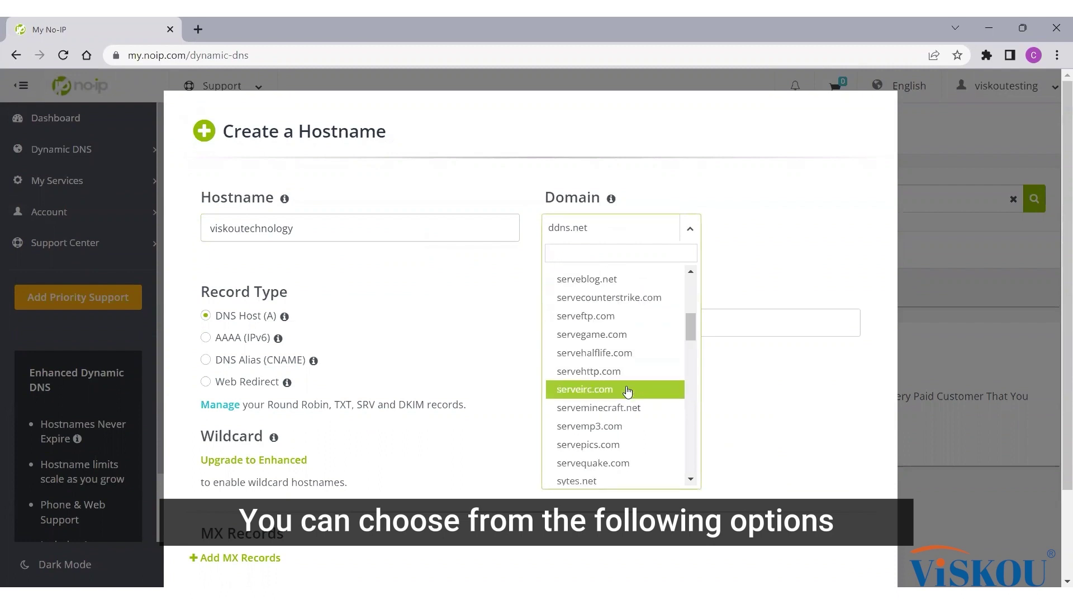
scroll(628, 391, "up", 5)
scroll(628, 386, "up", 5)
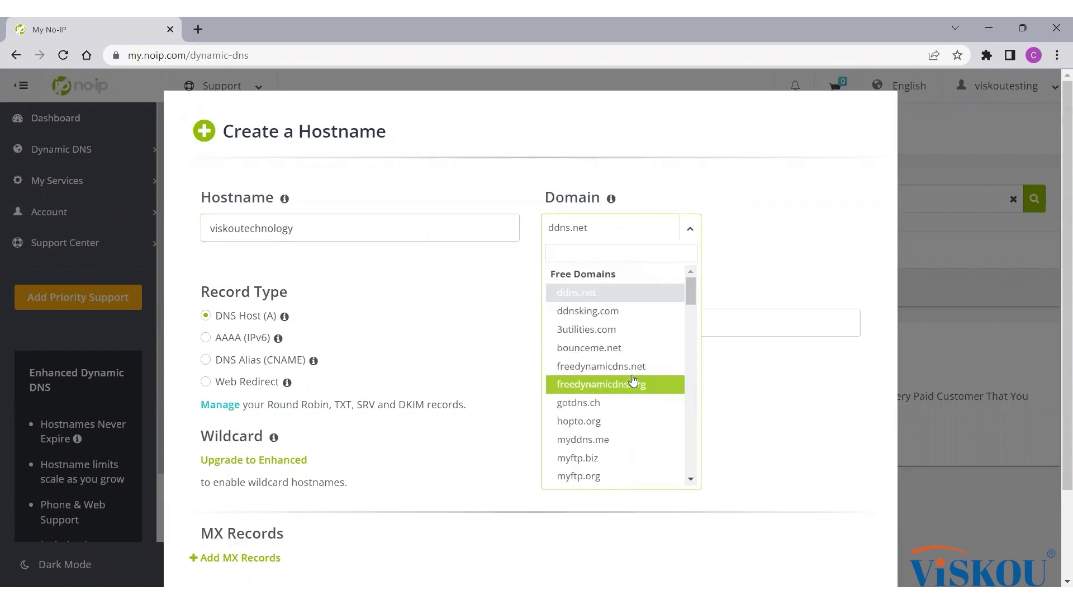
left_click(608, 237)
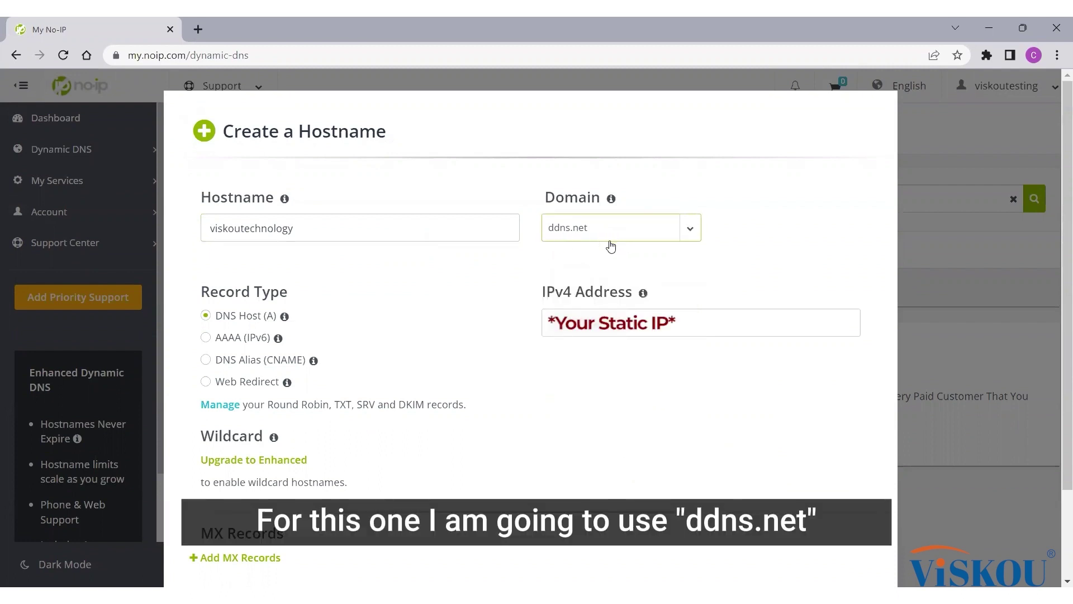
scroll(388, 328, "down", 2)
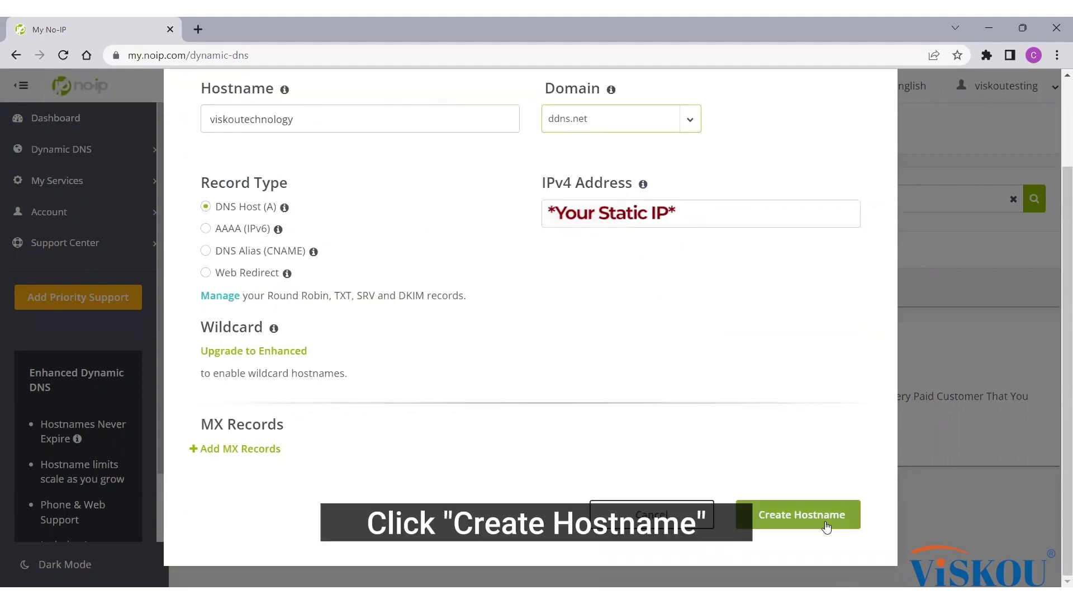
left_click(826, 522)
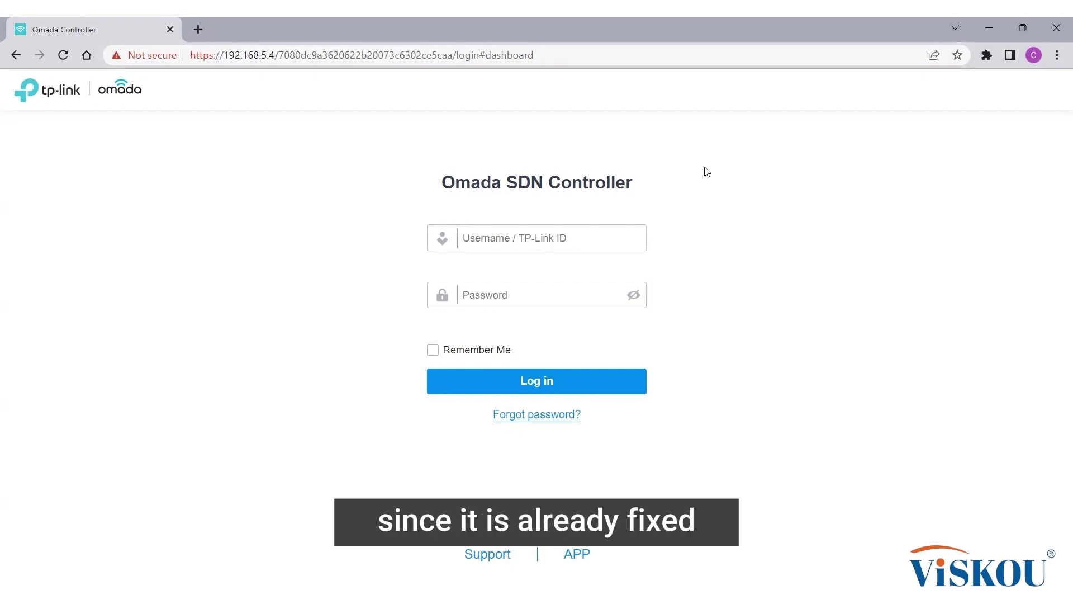
Step: Log in to the Omada controller with the controller username and password
left_click(610, 244)
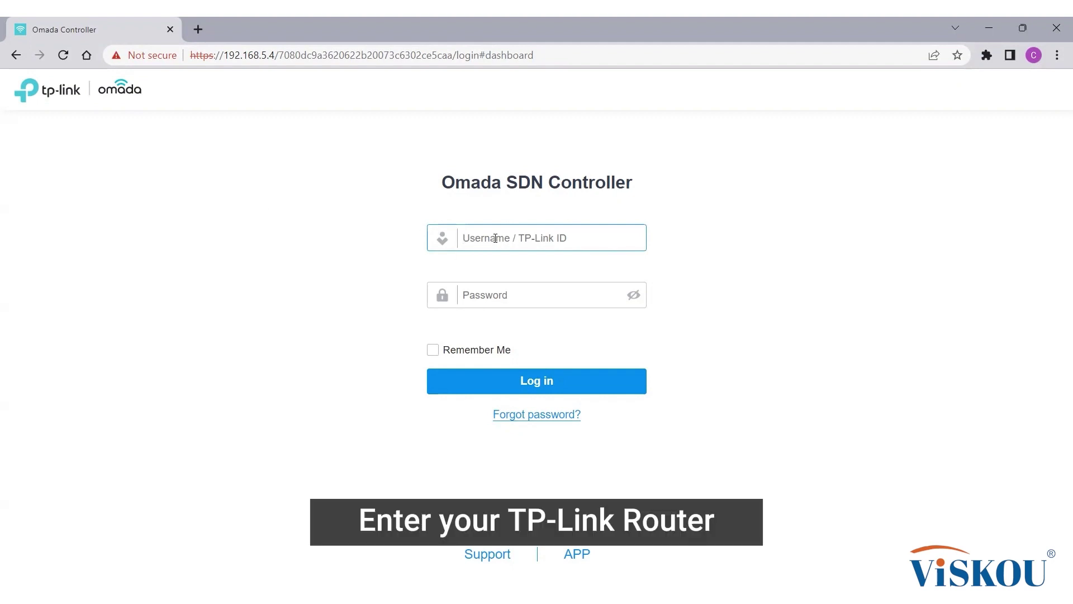
key("Tab")
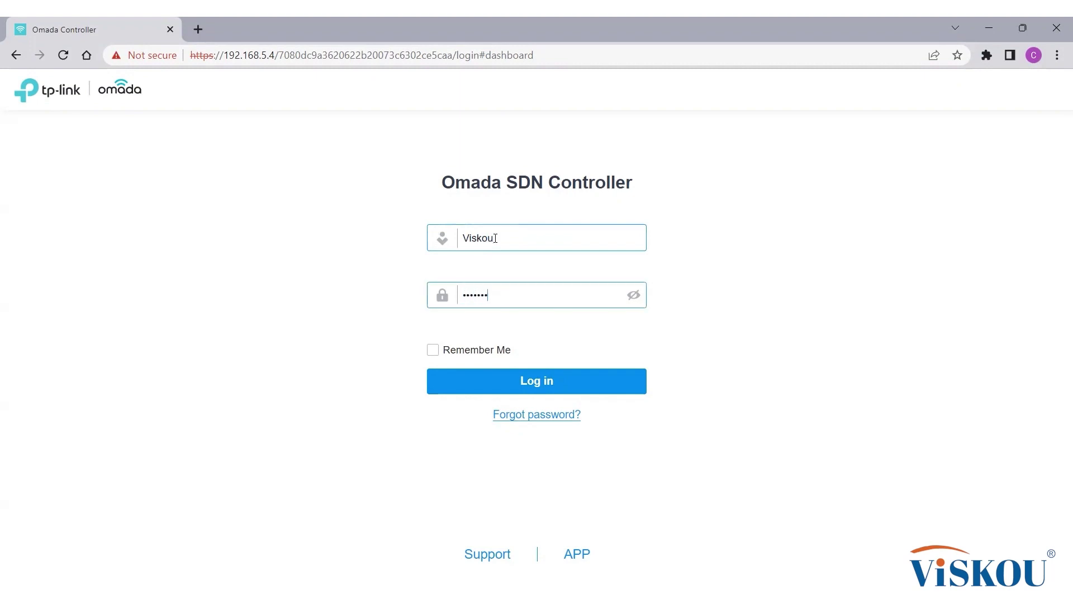
key("Return")
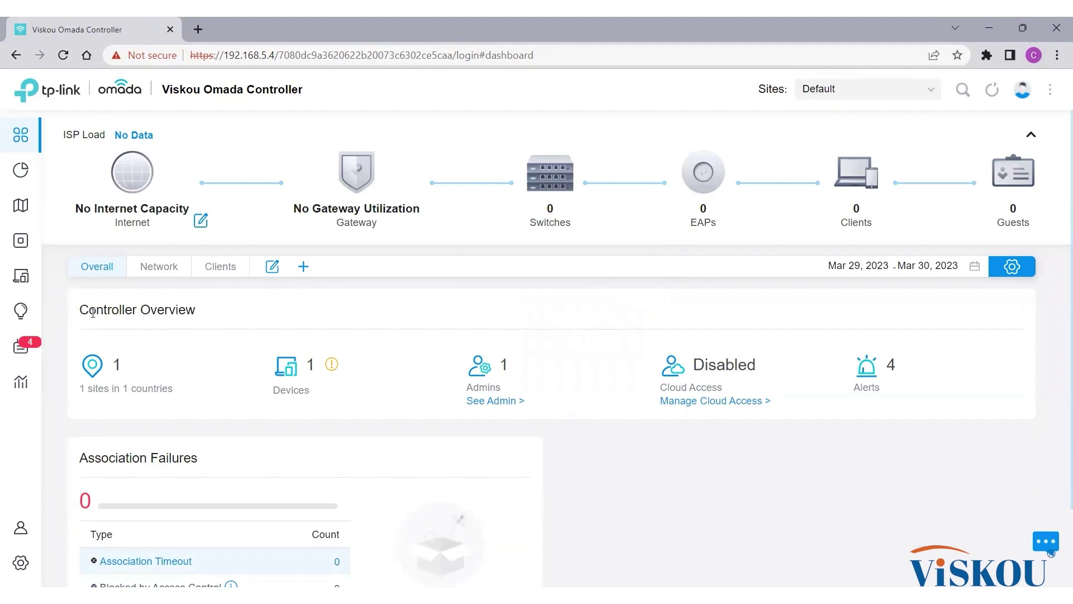
Step: Go to Settings > Transmission > NAT Port Forwarding in the site settings
left_click(21, 563)
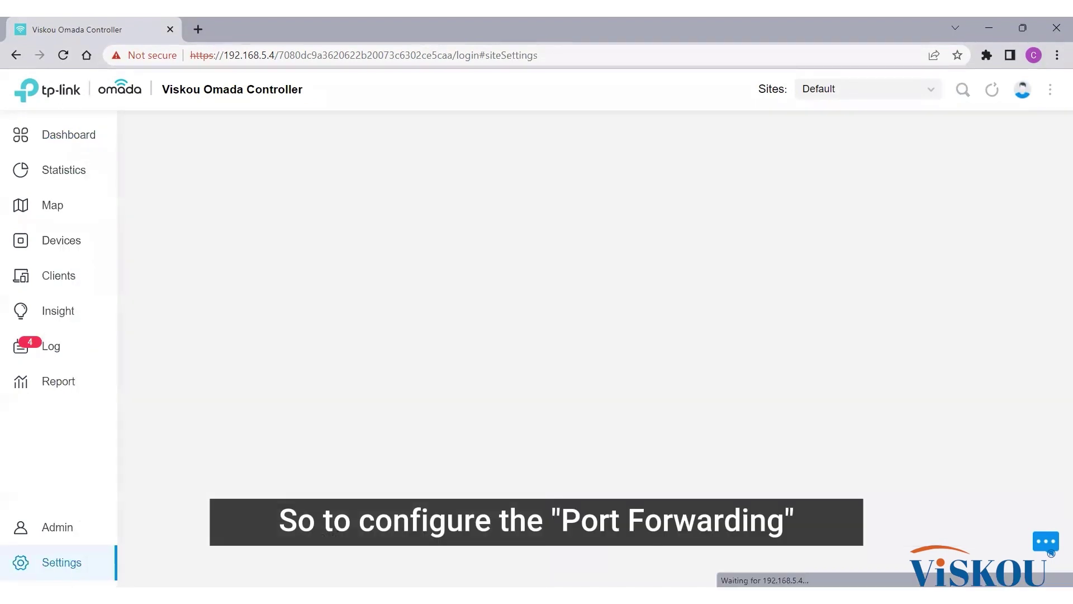
left_click(156, 305)
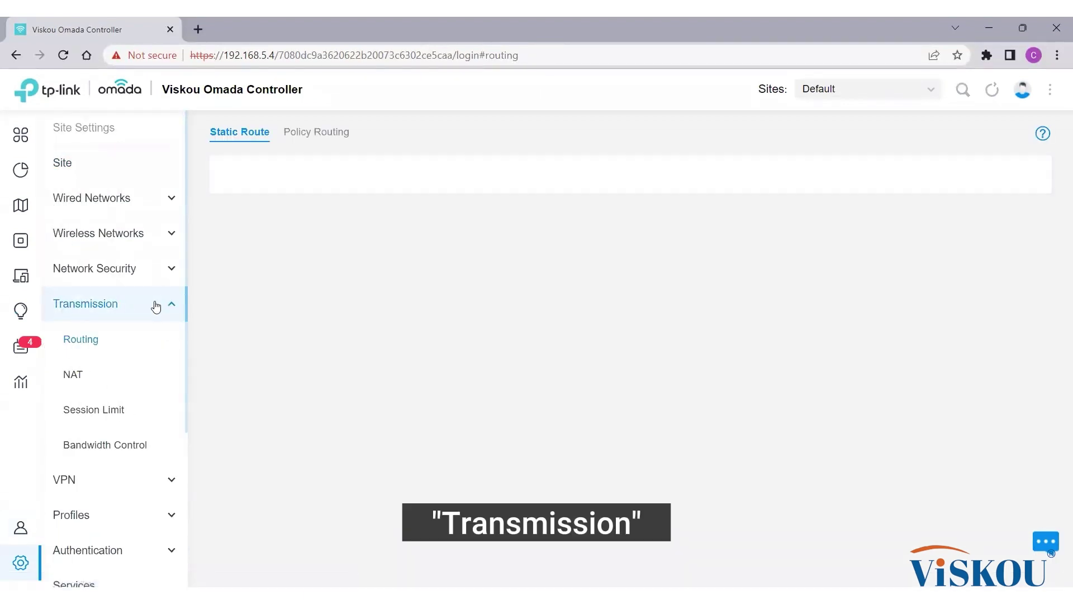
left_click(72, 380)
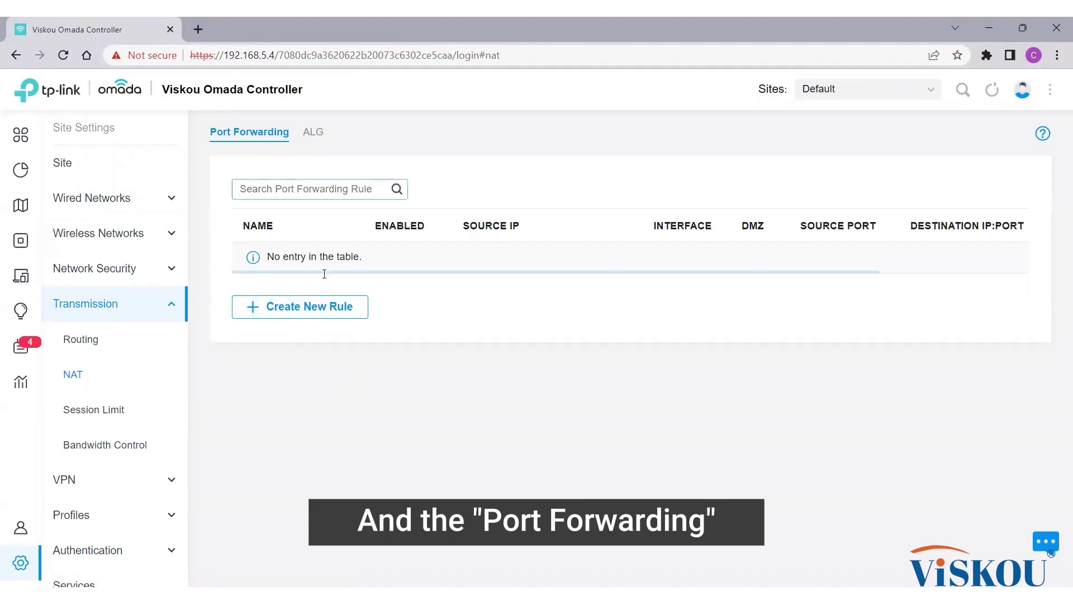
Step: Create rule NVR1 forwarding source port 80 to 192.168.0.126 port 80
left_click(336, 313)
left_click(437, 223)
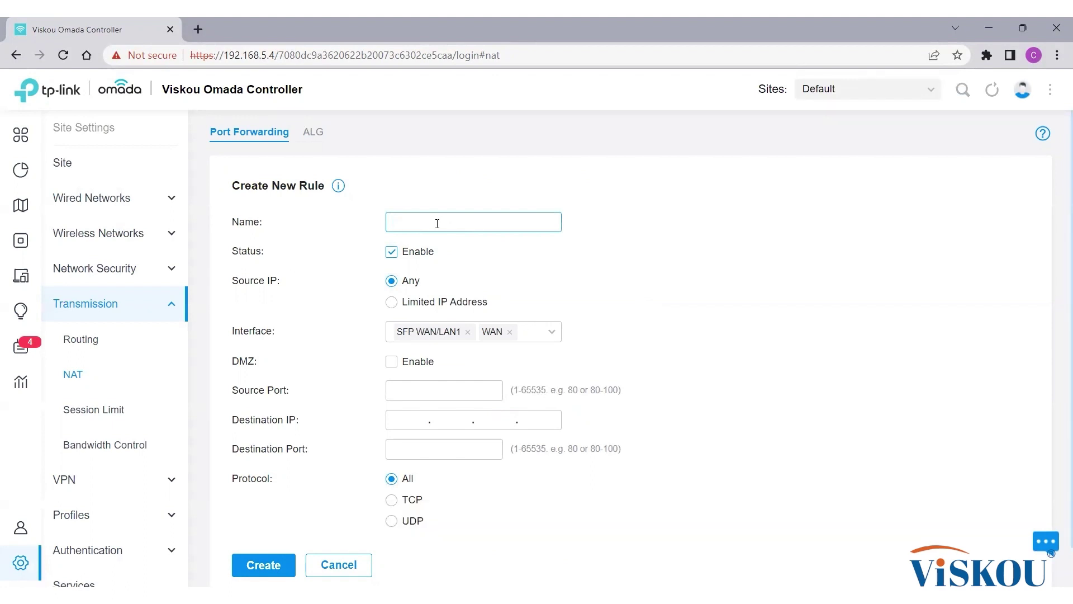
type("NVR1")
scroll(790, 336, "down", 1)
left_click(473, 348)
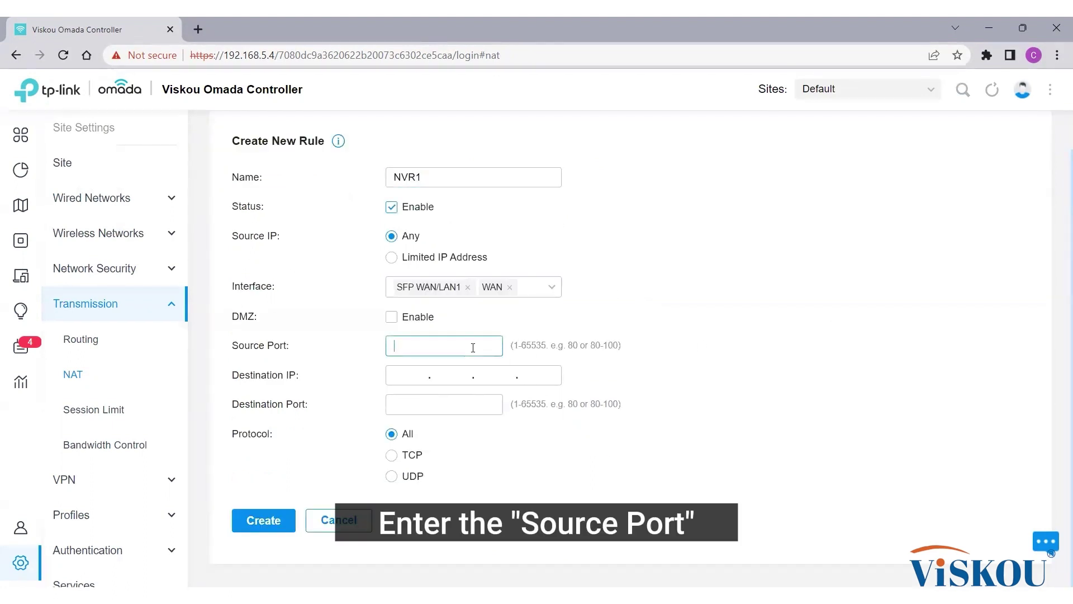
type("80")
left_click(411, 375)
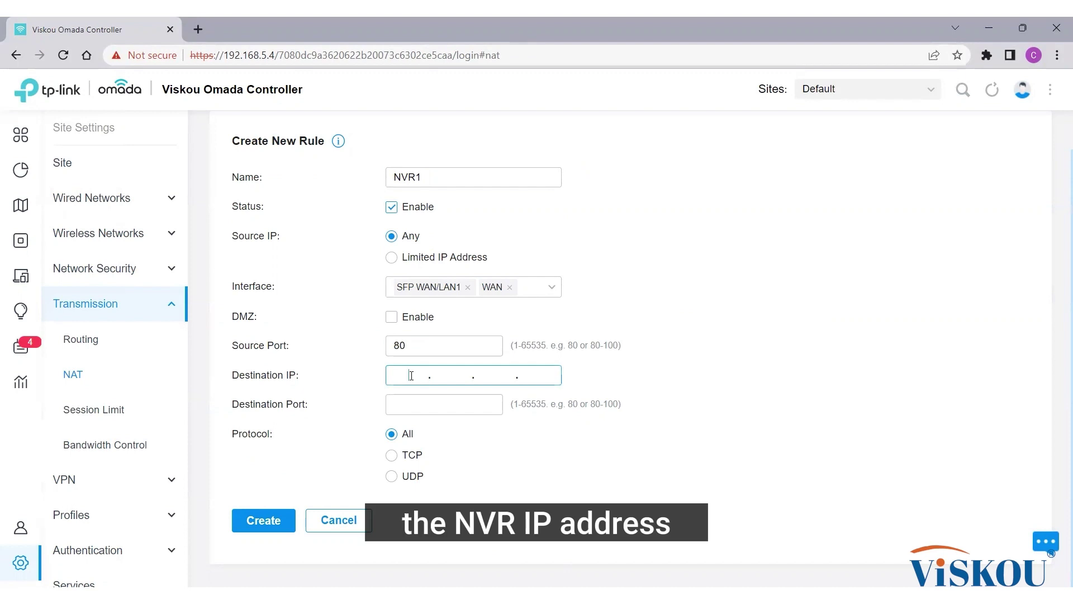
type("192.168.0.126")
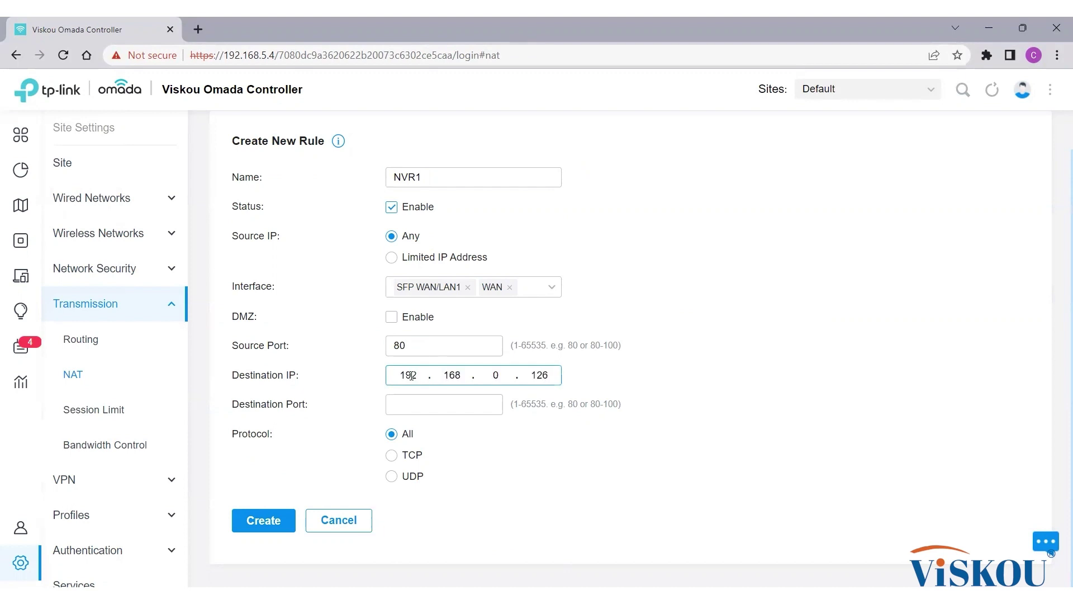
left_click(415, 401)
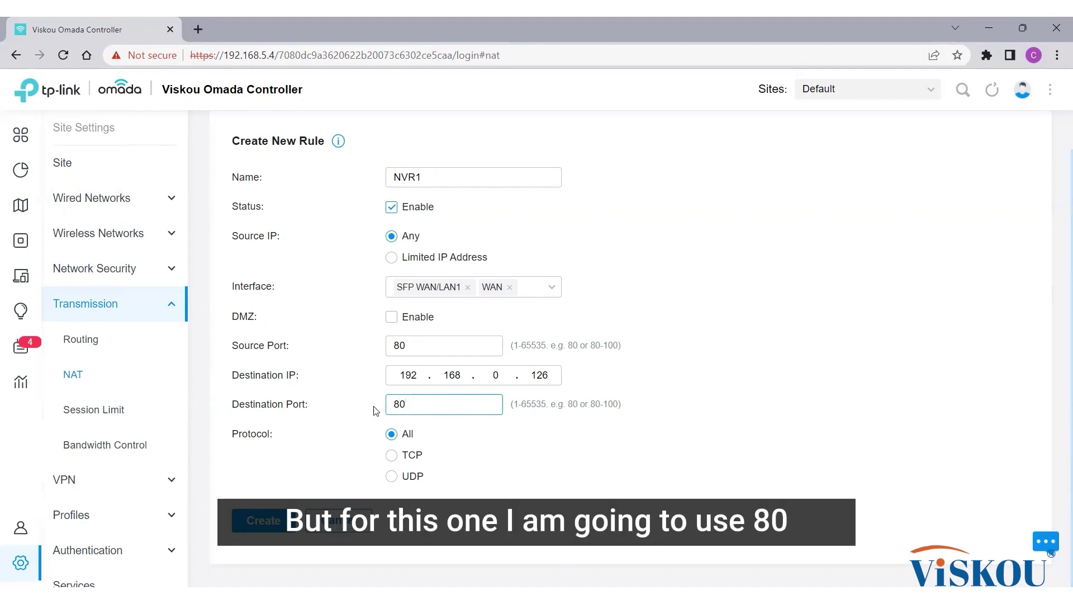
left_click(270, 522)
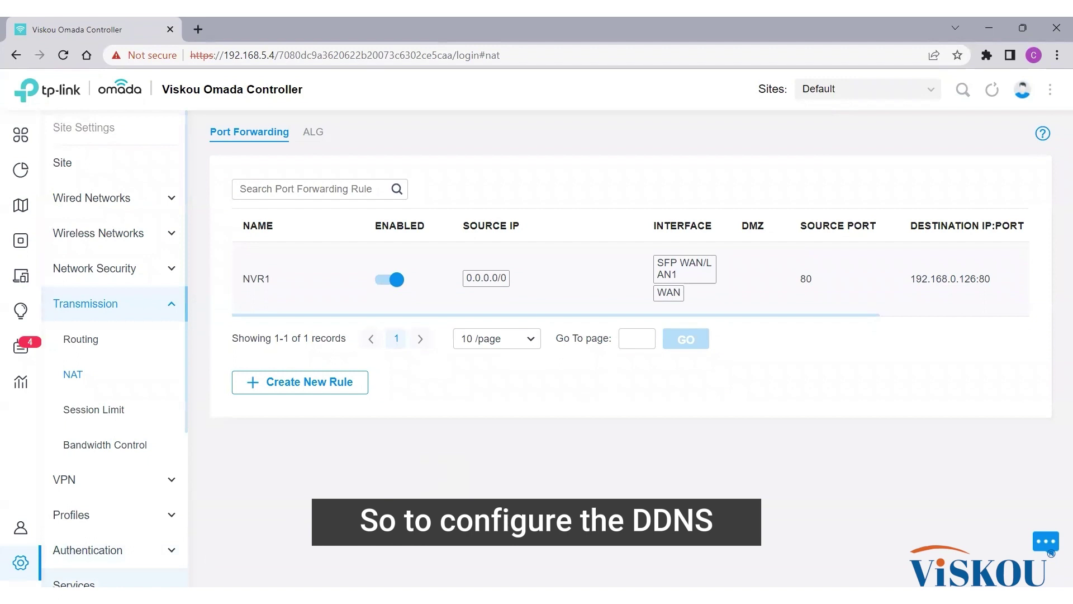
Step: Start a new Dynamic DNS entry under Services using NO-IP on the WAN interface
left_click(73, 582)
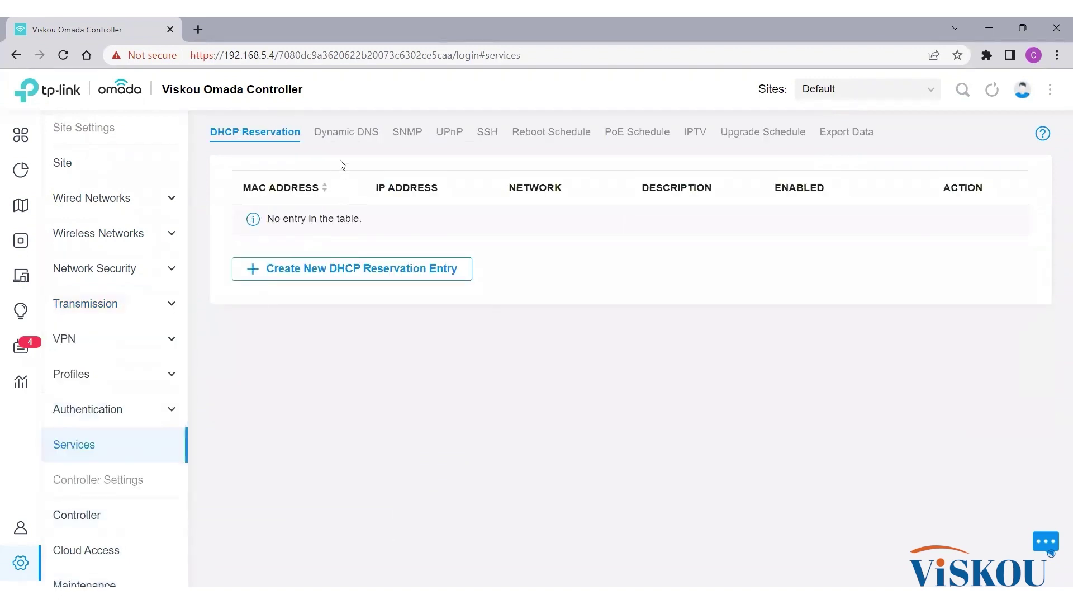
left_click(340, 144)
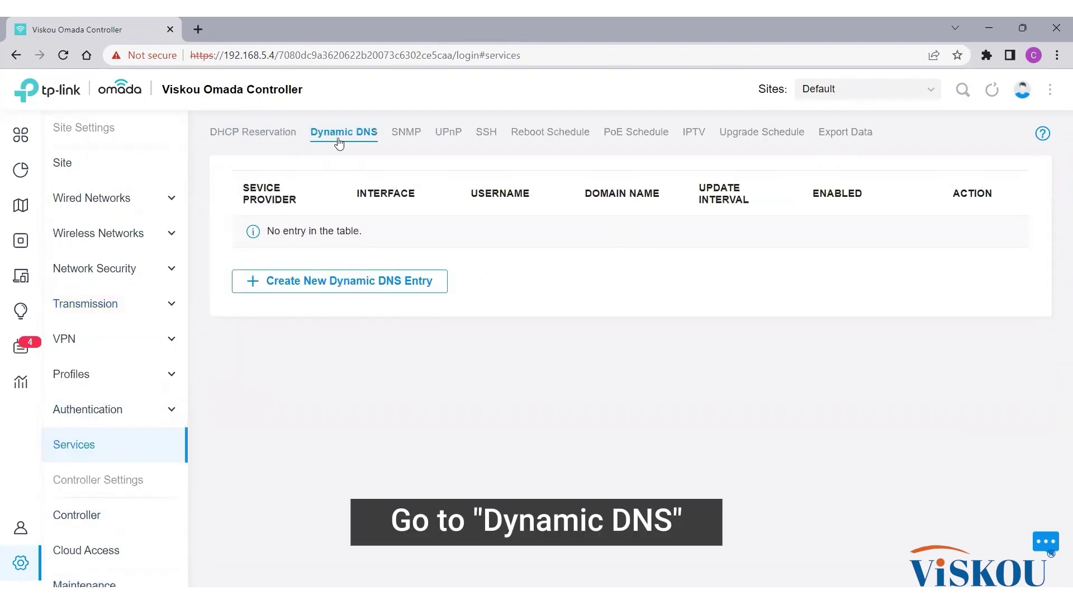
left_click(430, 284)
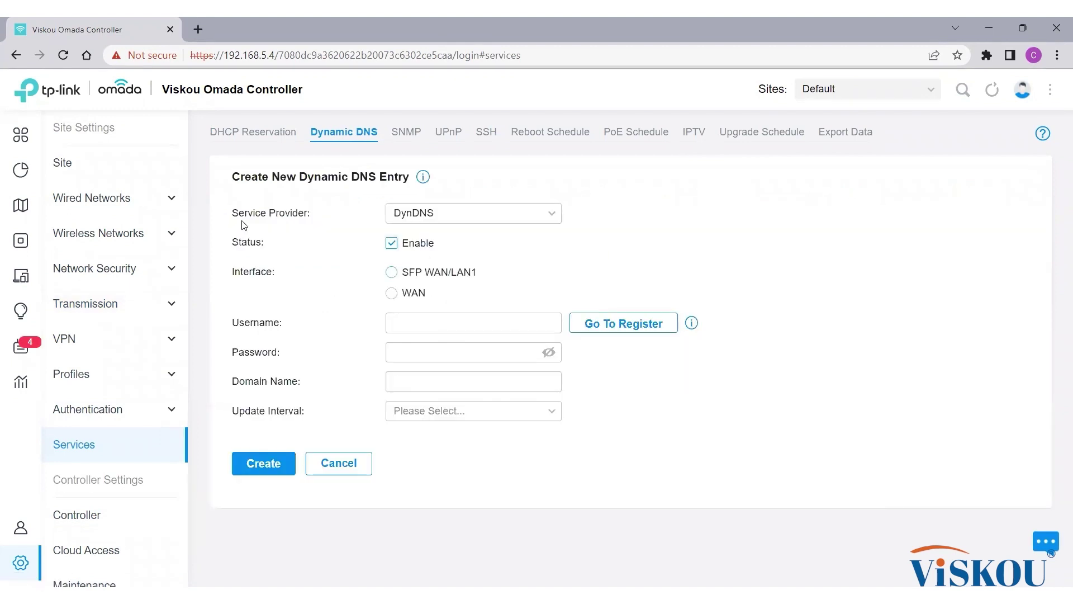
left_click(520, 216)
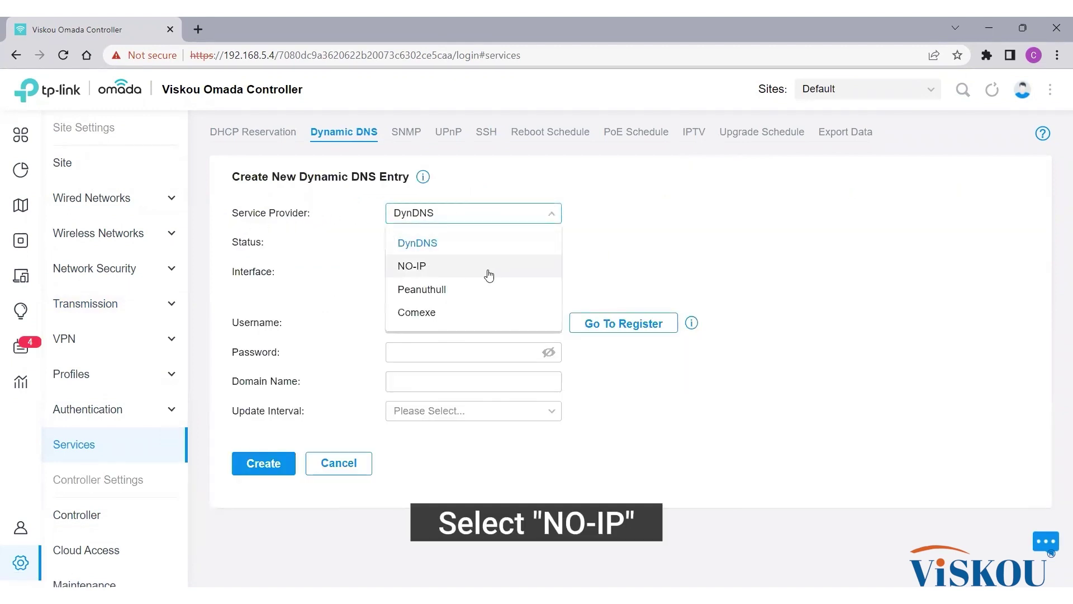
left_click(485, 274)
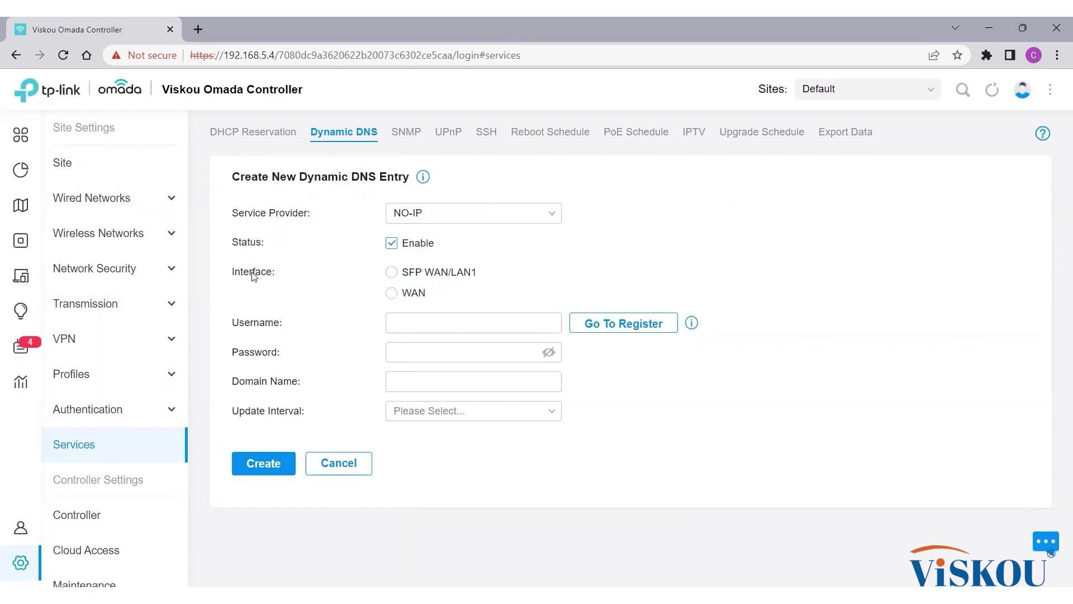
left_click(392, 296)
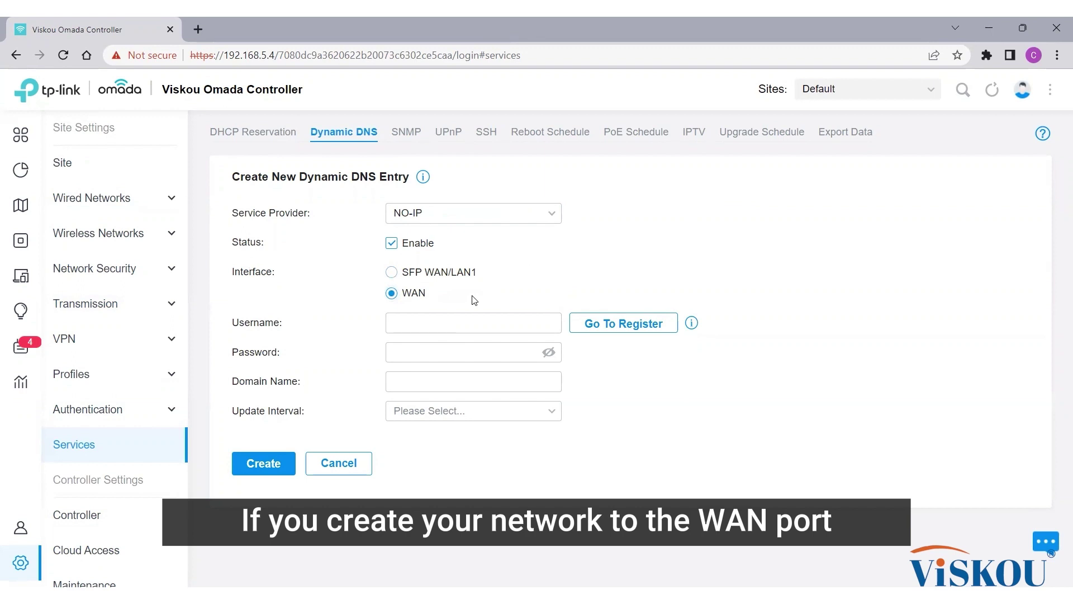
Step: Enter the No-IP username and password, domain viskoutechnology.ddns.net, and a 1 hour update interval
left_click(459, 324)
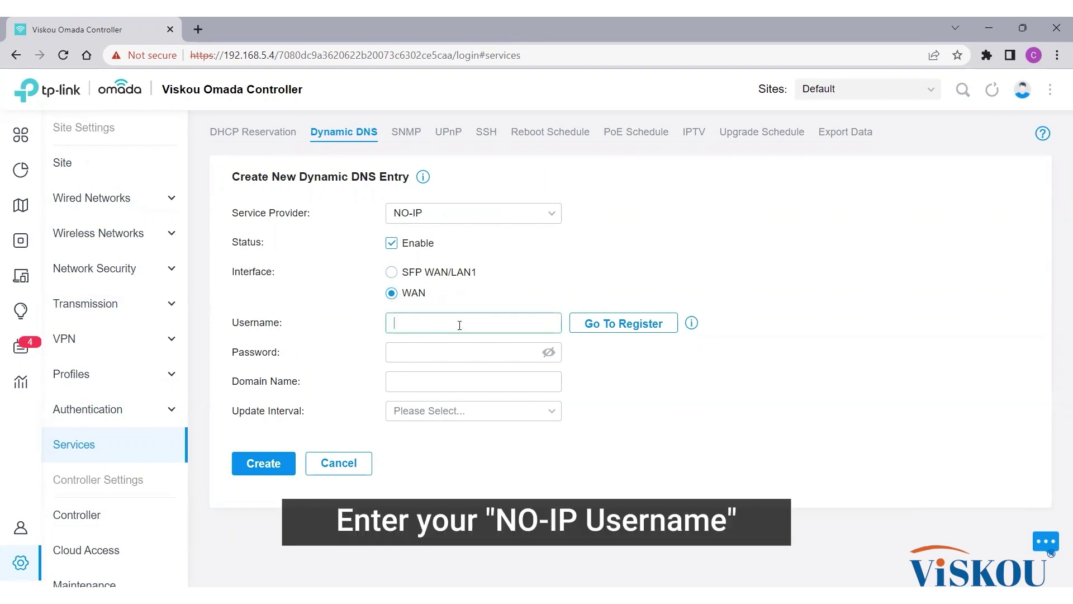
key("Tab")
left_click(459, 349)
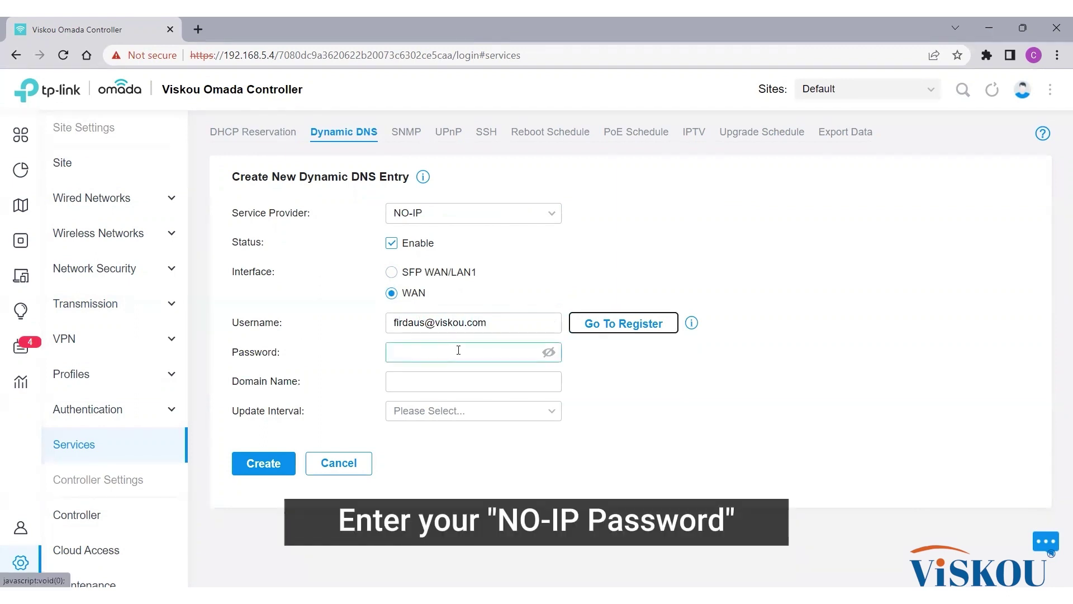
type("••")
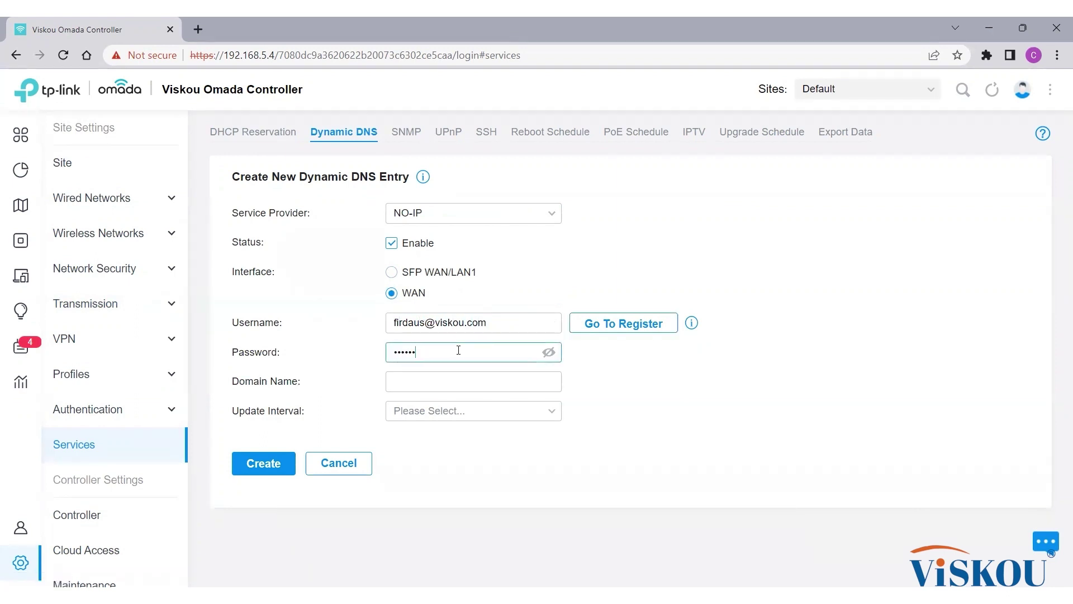
type("••")
left_click(473, 381)
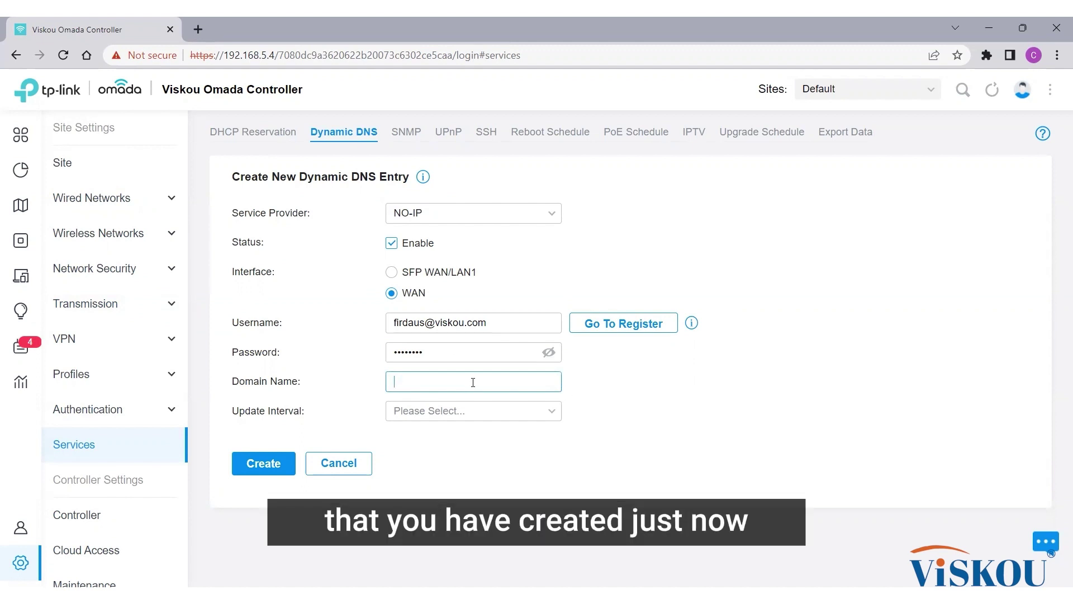
type("viskoutechnology.ddns.net")
left_click(486, 411)
left_click(258, 416)
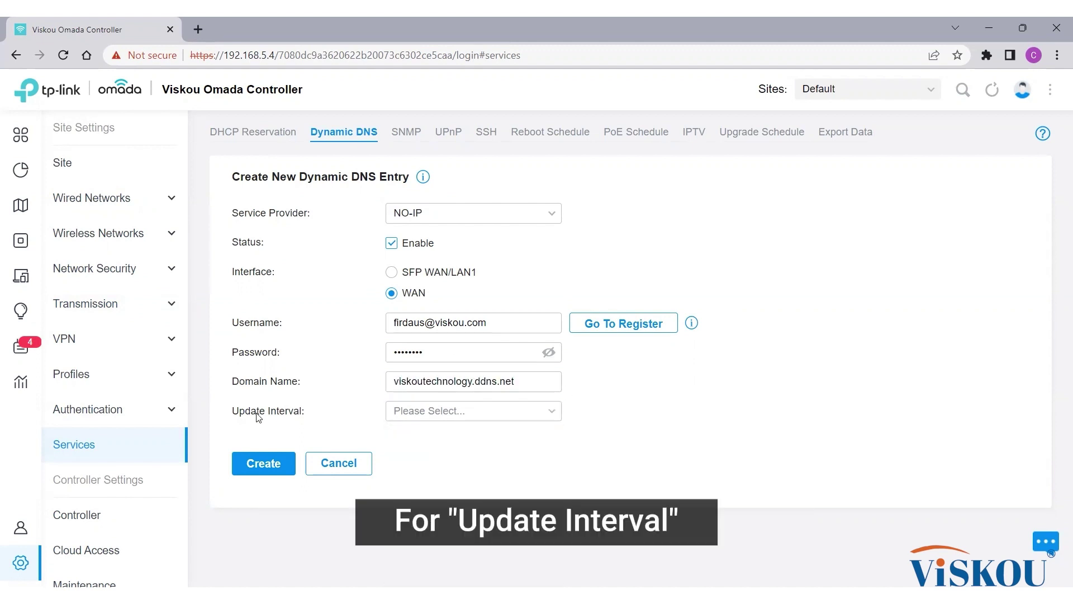
left_click(445, 411)
left_click(427, 441)
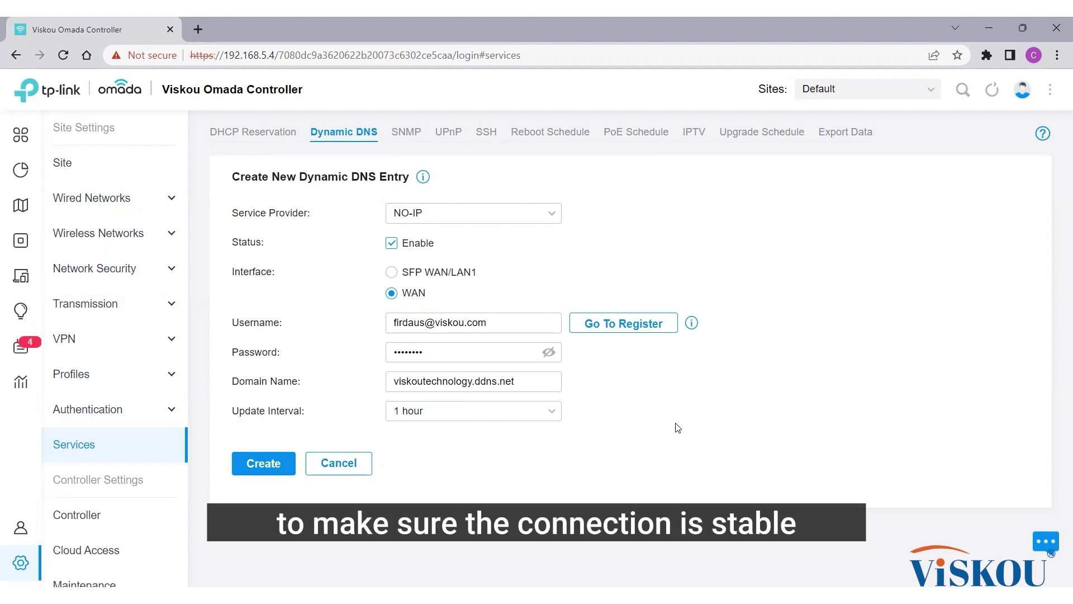
Step: Create the NO-IP dynamic DNS entry so it is saved to the list
left_click(267, 472)
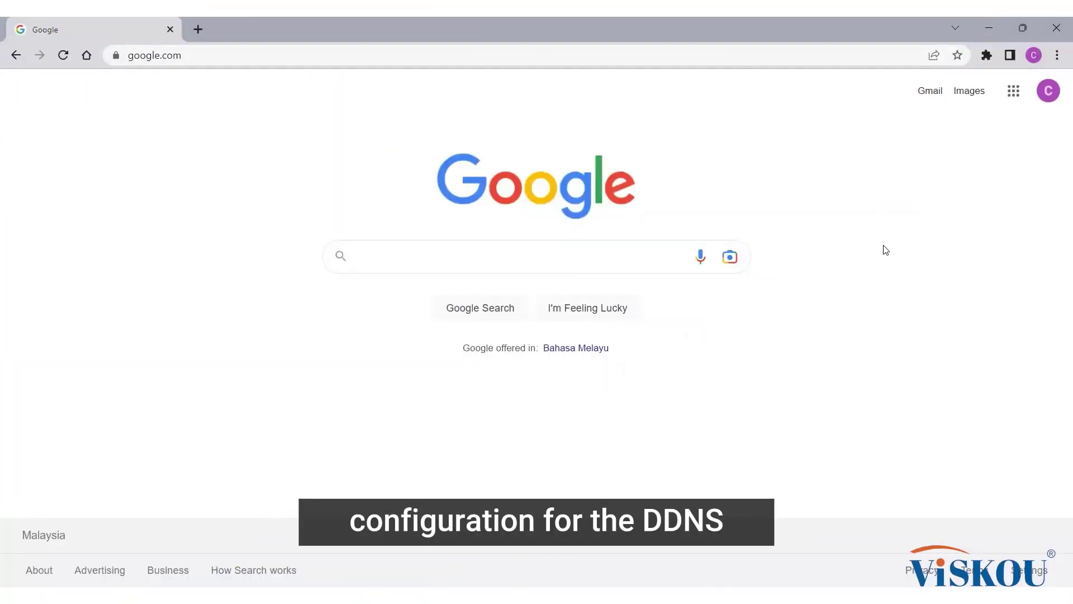
Step: Browse to viskoutechnology.ddns.net:80 in Chrome to reach the NVR login page
left_click(336, 55)
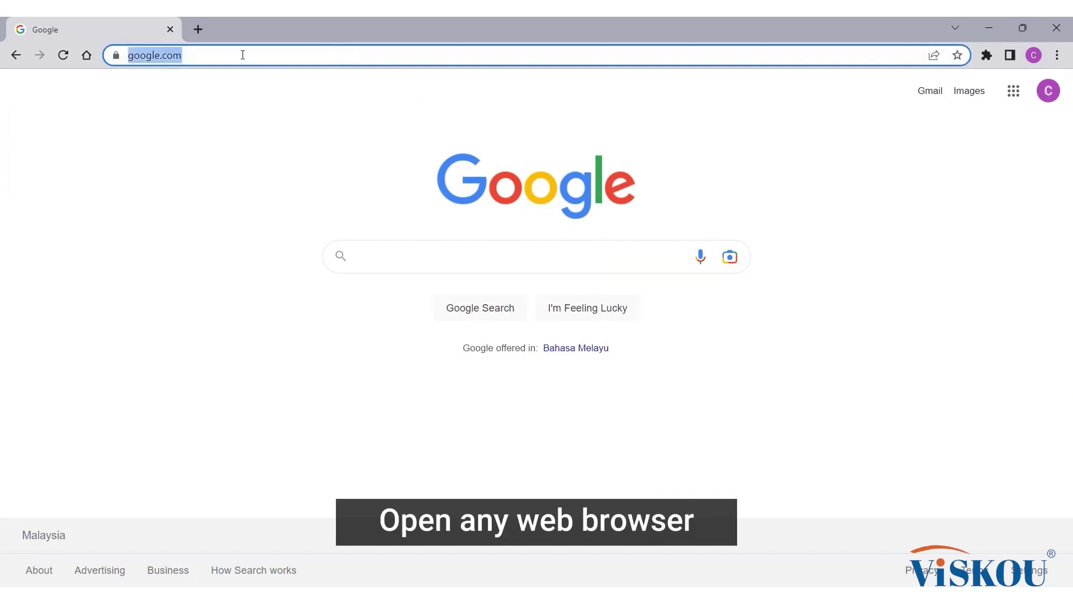
type("viskou")
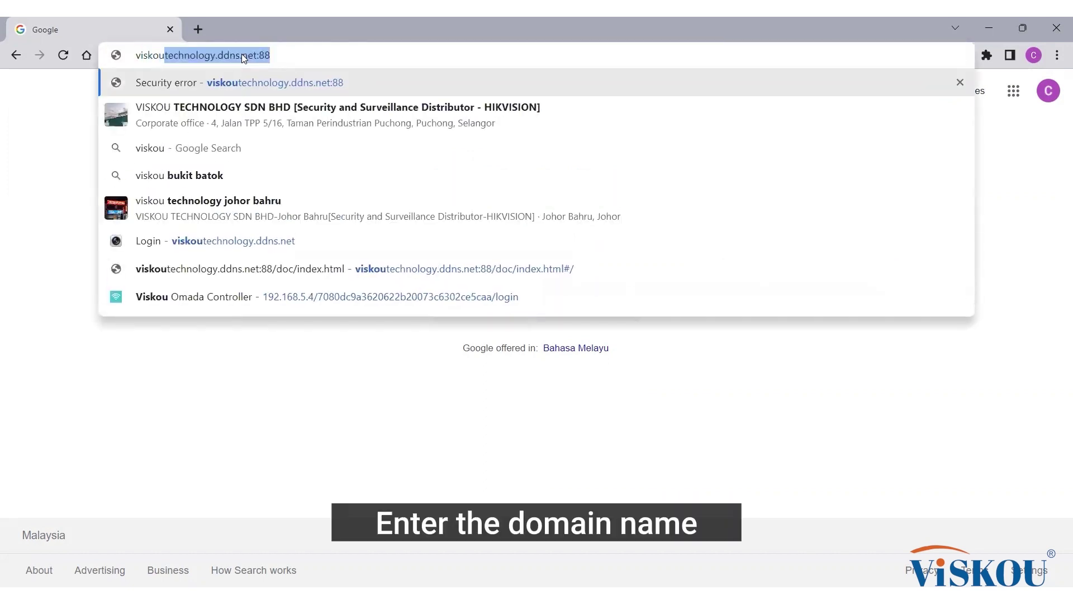
type("technology")
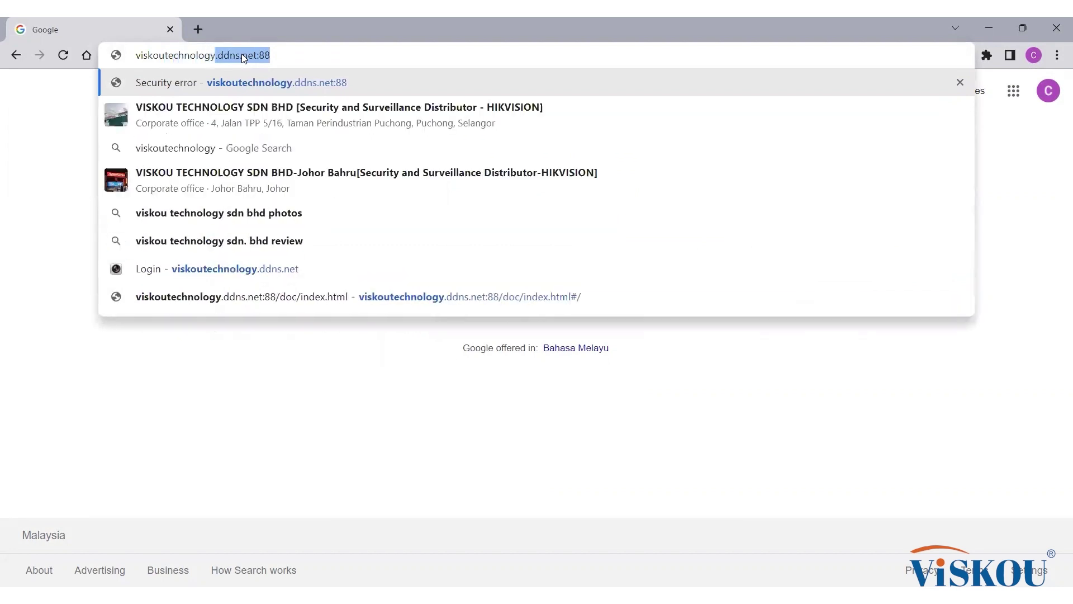
type(".ddns.net:")
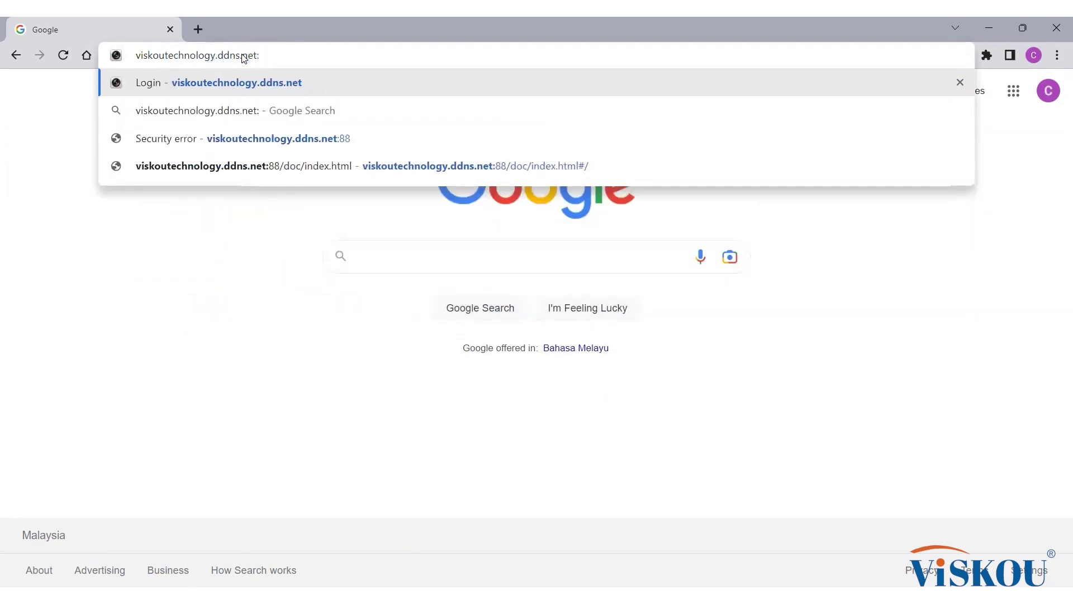
type("80")
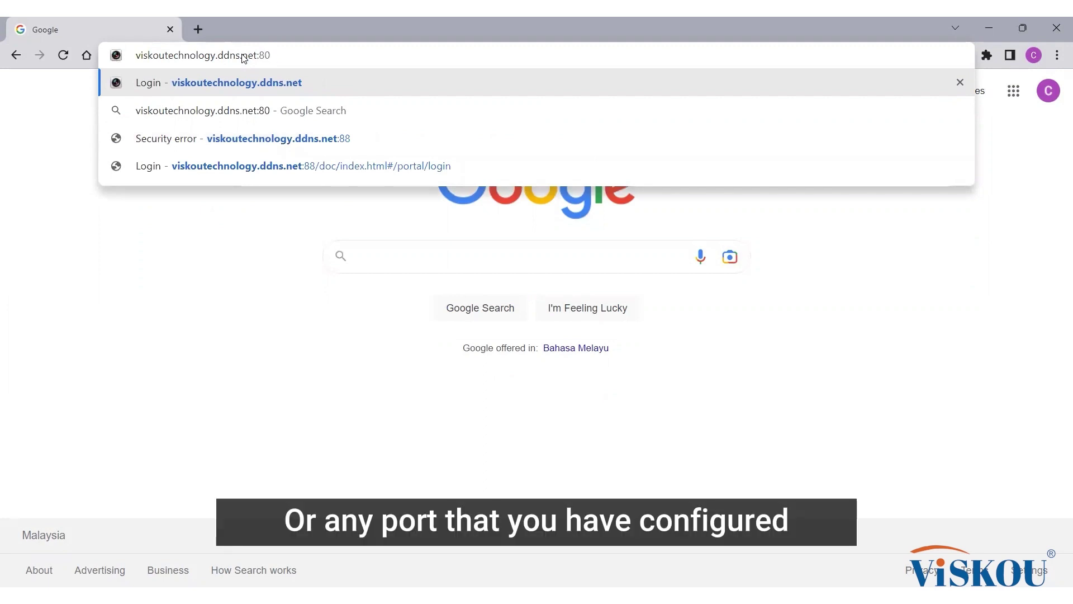
key("Return")
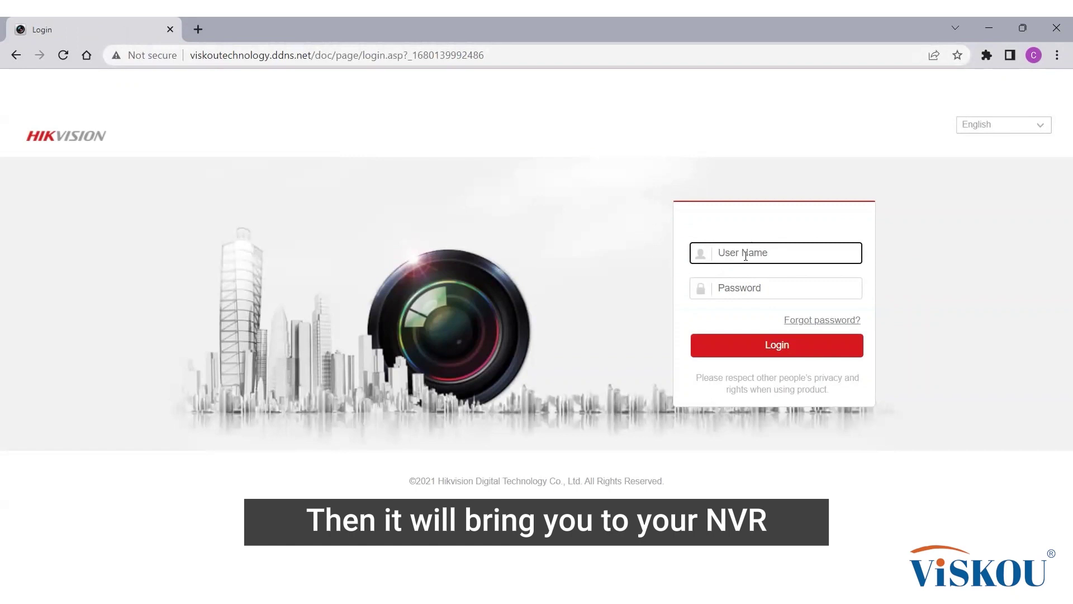
Step: Sign in to the Hikvision NVR as admin with the NVR password
type("admin")
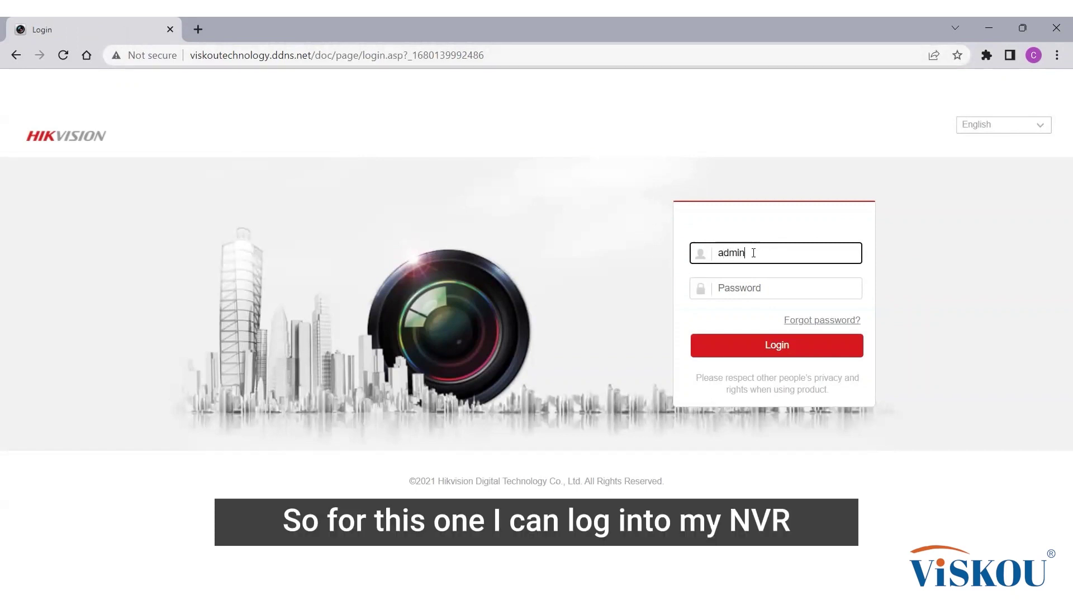
key("Tab")
type("1•••••••••")
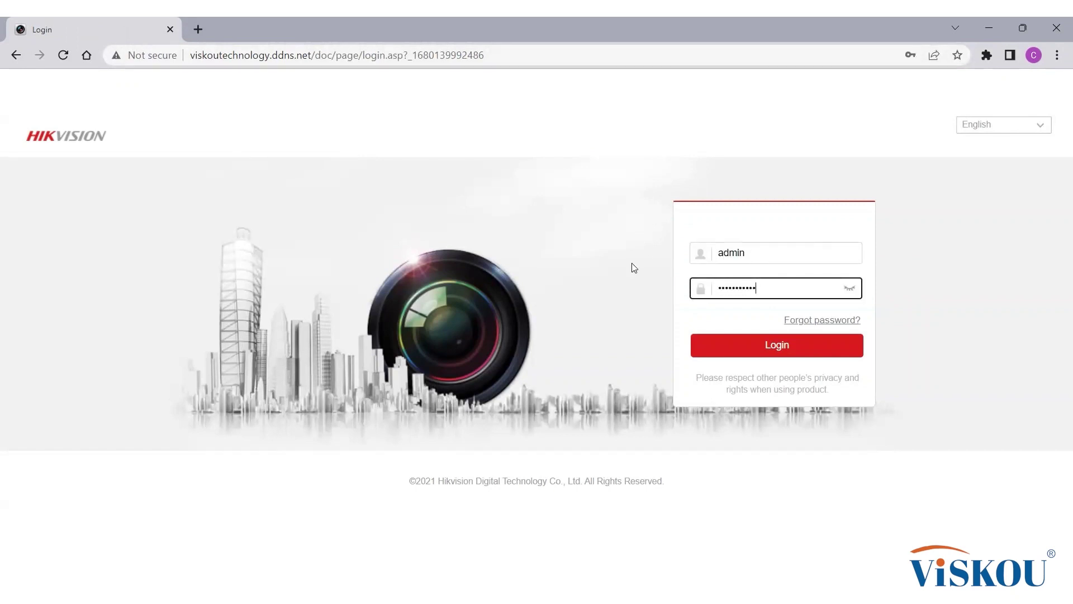
left_click(778, 343)
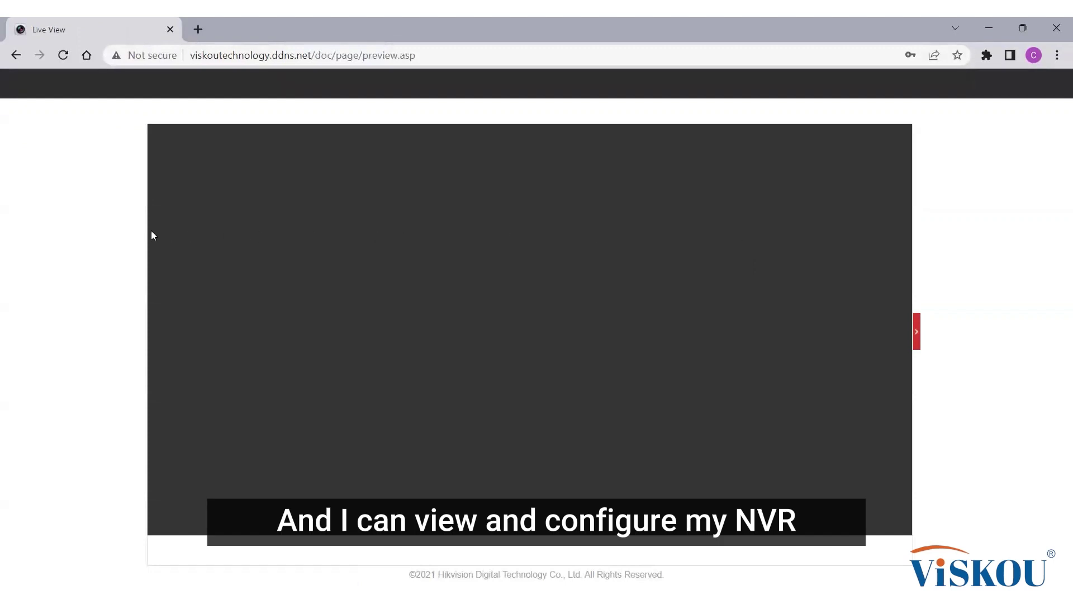